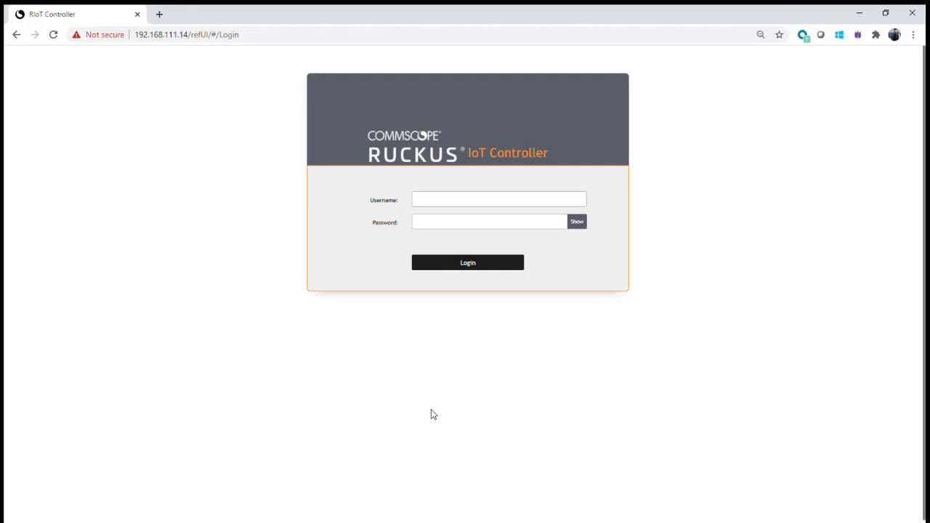
Load the pasted blitter.se basic-authentication-header-generator URL in a new Chrome tab.
{"action": "left_click", "coordinate": [160, 14]}
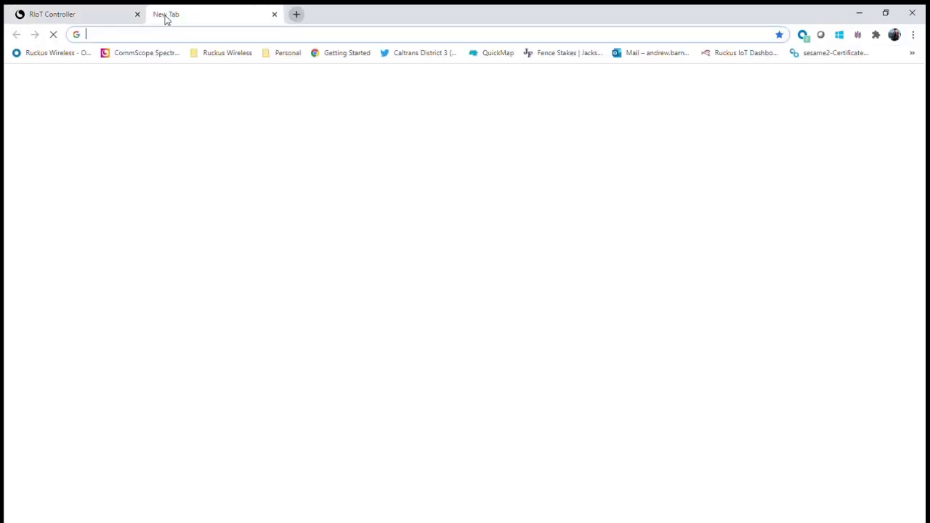
{"action": "left_click", "coordinate": [189, 39]}
{"action": "type", "text": "https://www.blitter.se/utils/basic-authentication-header-generator/"}
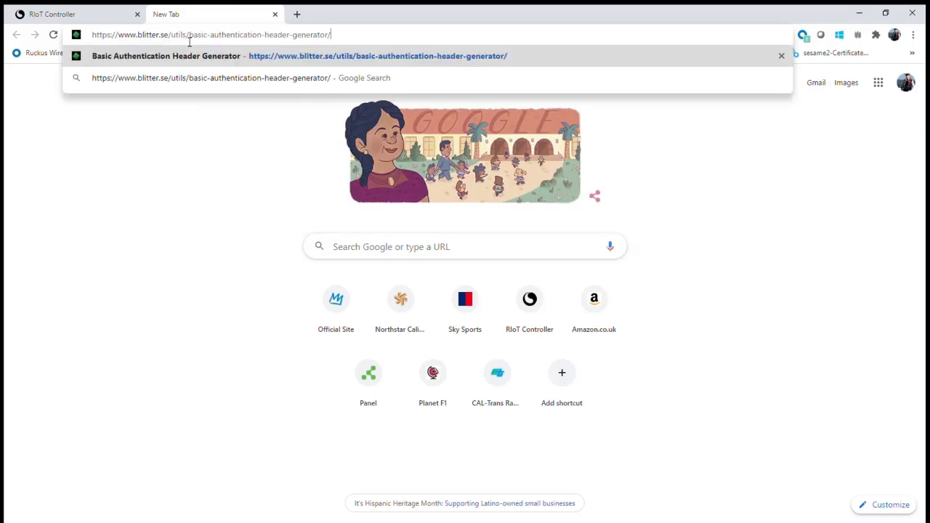
{"action": "key", "text": "Return"}
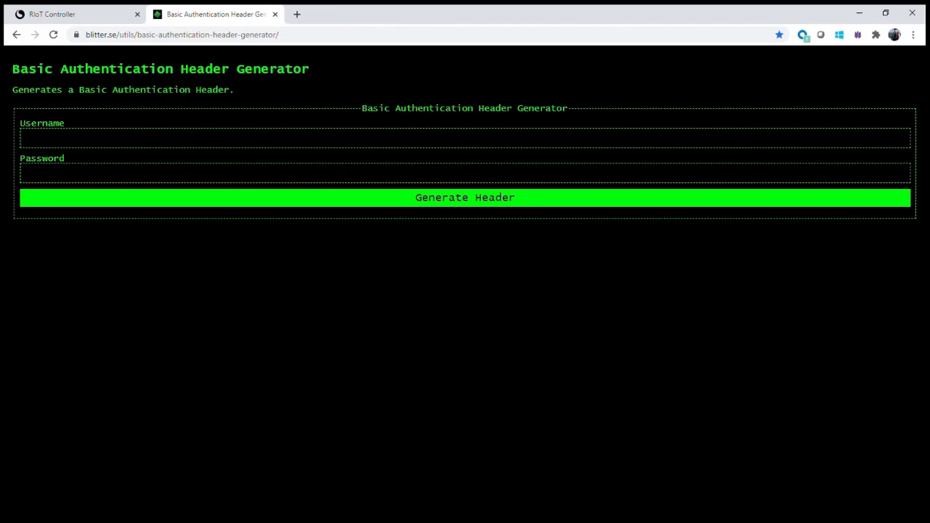
Generate a Basic header for username admin with the pasted password, then select its encoded value.
{"action": "left_click", "coordinate": [154, 138]}
{"action": "type", "text": "admin"}
{"action": "key", "text": "Tab"}
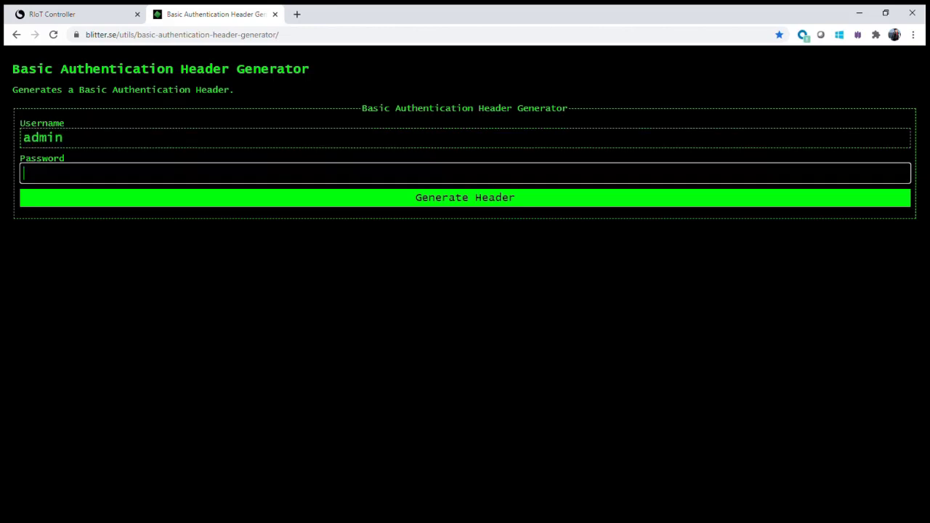
{"action": "key", "text": "ctrl+v"}
{"action": "left_click", "coordinate": [489, 204]}
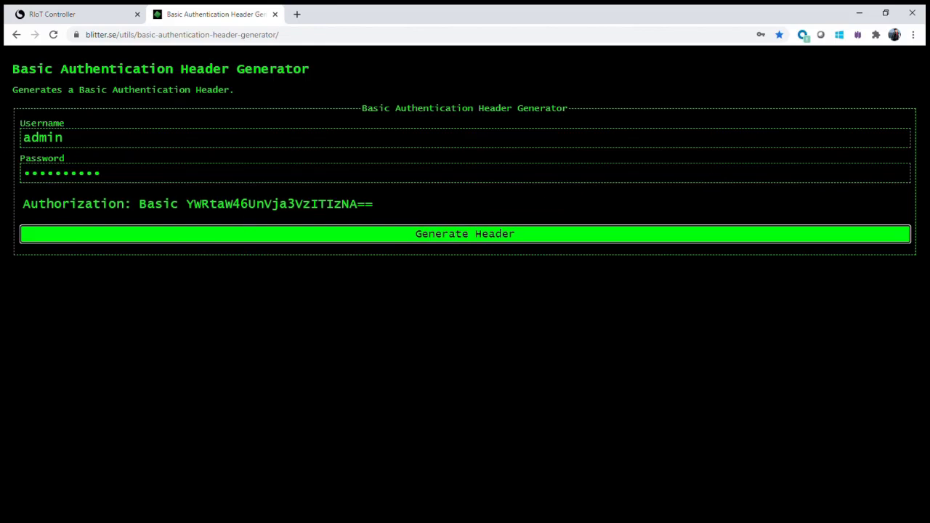
{"action": "left_click_drag", "start_coordinate": [186, 204], "coordinate": [373, 204]}
{"action": "key", "text": "ctrl+c"}
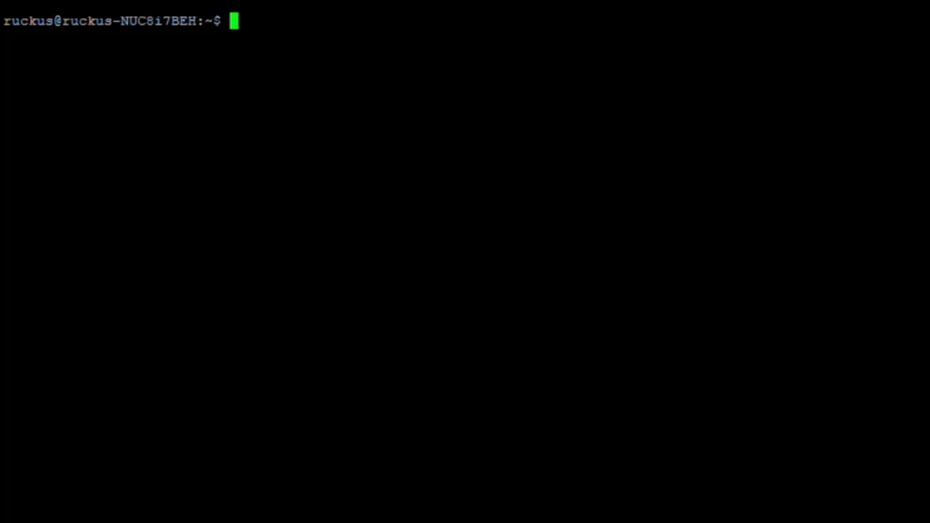
Enter curl -s -X GET -k -H "Authorization: Basic followed by the pasted encoded credentials.
{"action": "key", "text": "Return"}
{"action": "key", "text": "Return"}
{"action": "key", "text": "Return"}
{"action": "key", "text": "Return"}
{"action": "key", "text": "Return"}
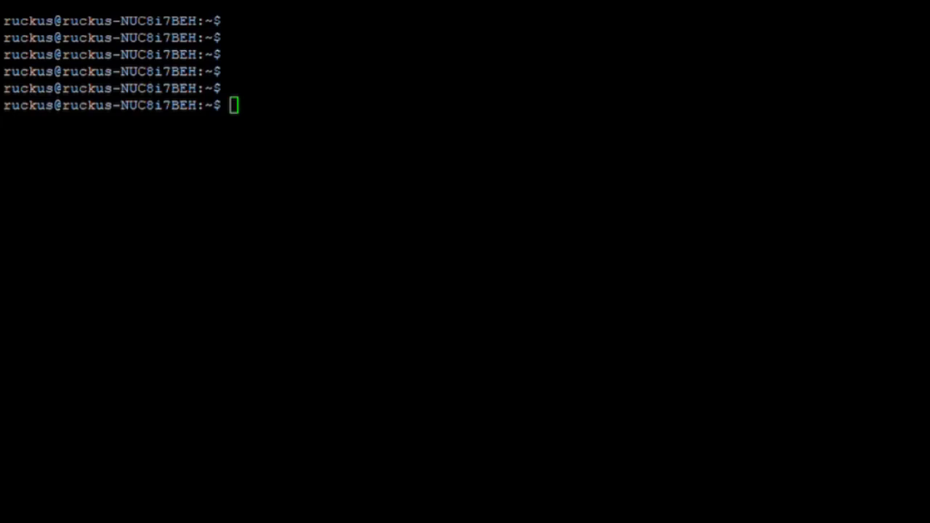
{"action": "type", "text": "curl "}
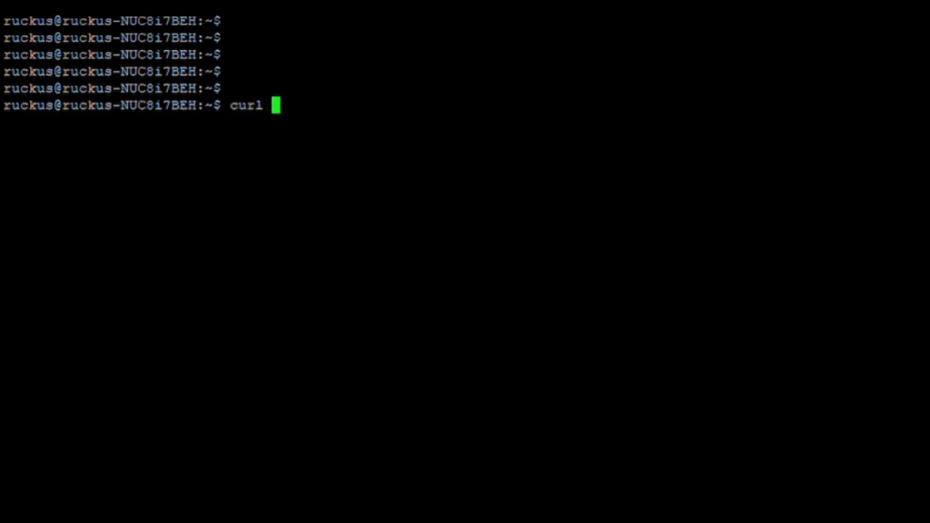
{"action": "type", "text": "-s  -X"}
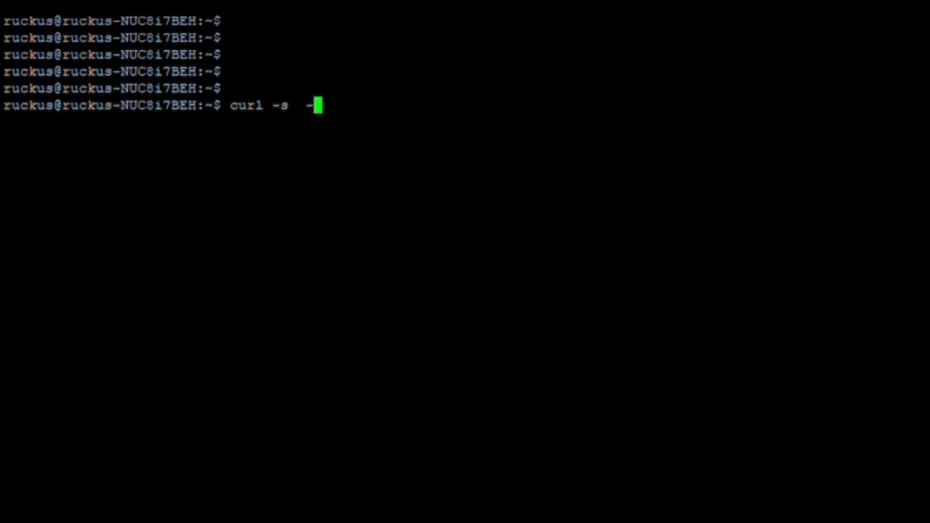
{"action": "key", "text": "BackSpace"}
{"action": "key", "text": "BackSpace"}
{"action": "key", "text": "BackSpace"}
{"action": "type", "text": "-X"}
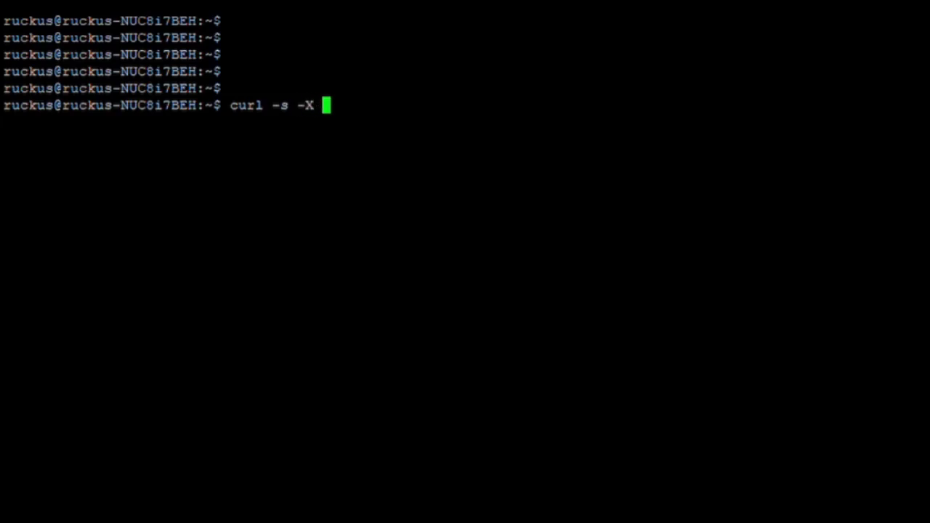
{"action": "type", "text": " GET -k -H "}
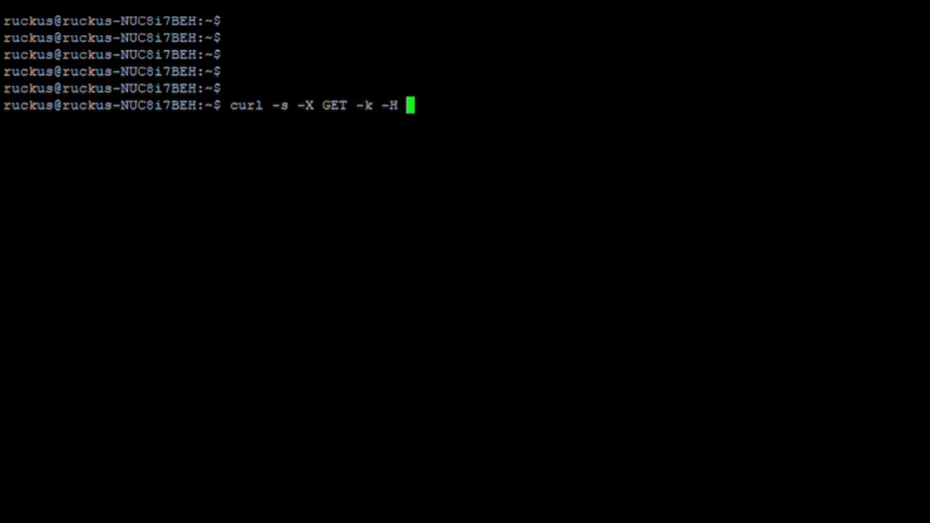
{"action": "type", "text": "\"Authorization: Basic"}
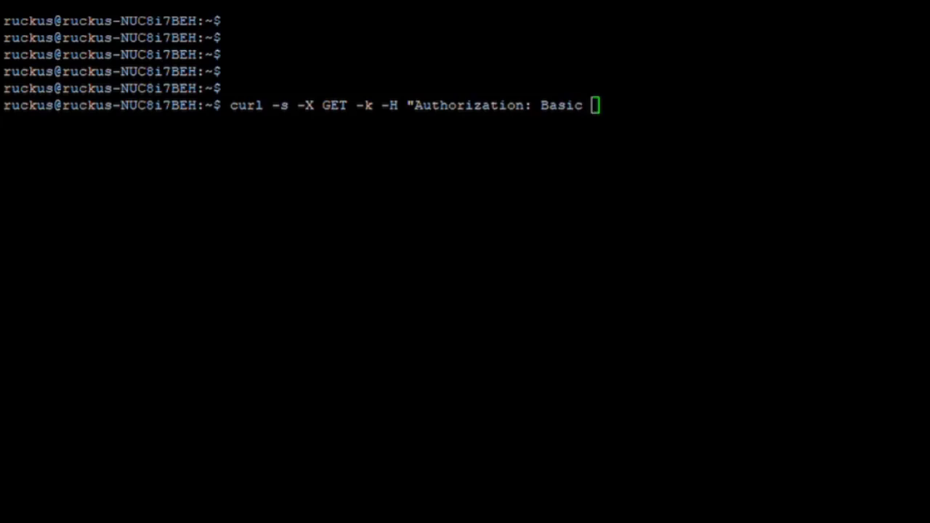
{"action": "key", "text": "shift+Insert"}
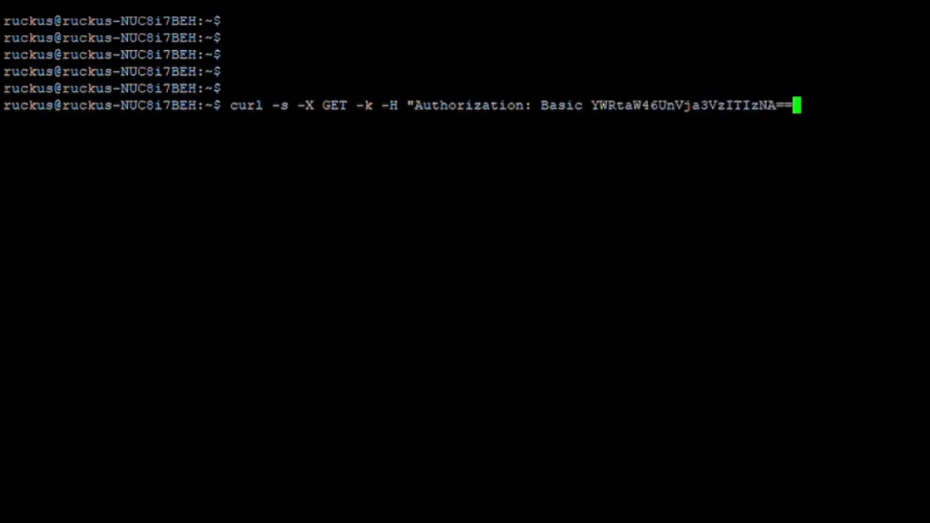
{"action": "type", "text": "\" https:/"}
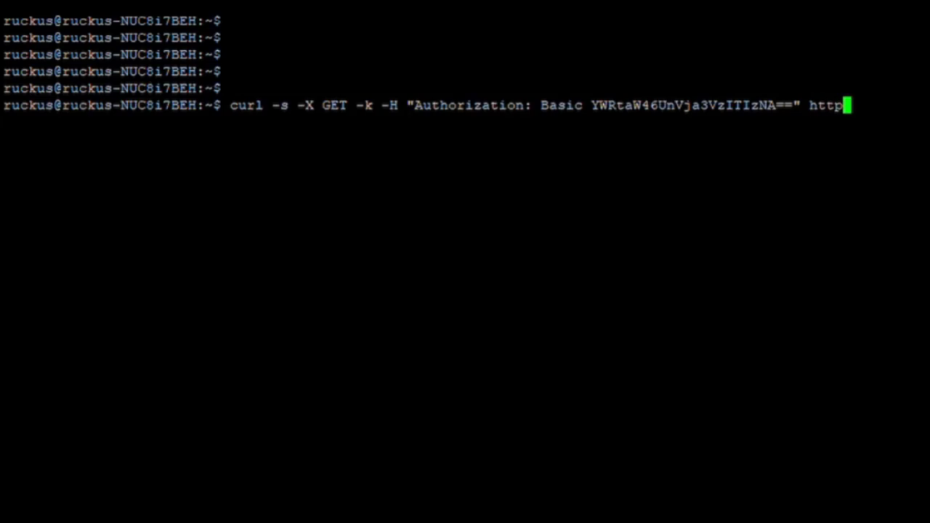
{"action": "type", "text": "/192.1"}
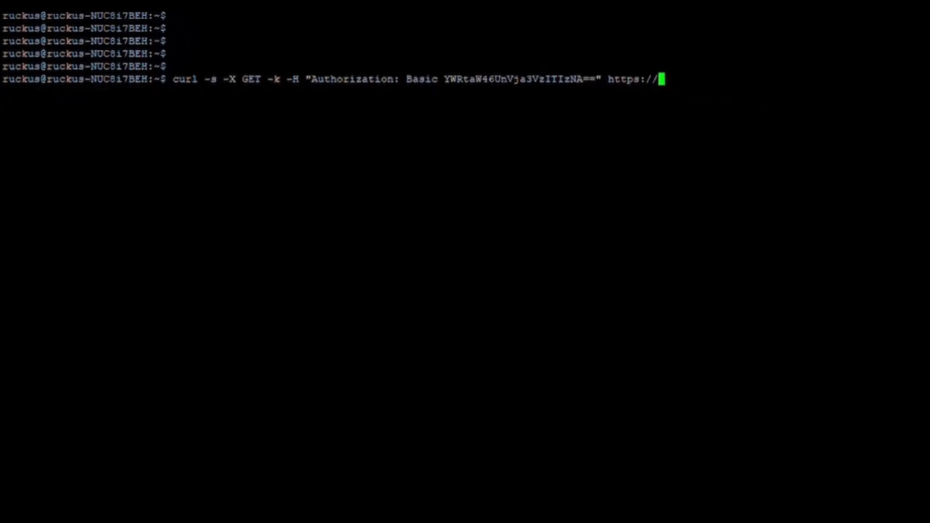
{"action": "type", "text": "68"}
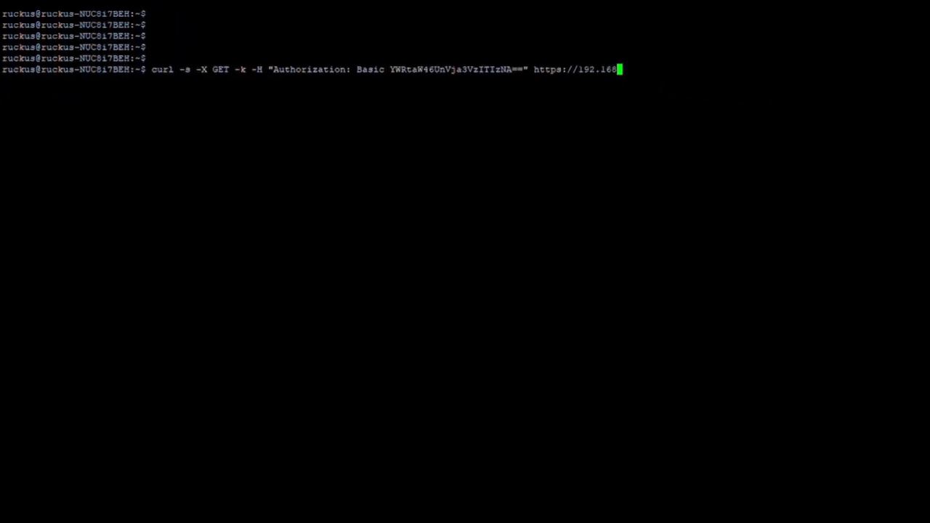
{"action": "type", "text": ".111.14"}
{"action": "type", "text": "/"}
{"action": "type", "text": "v1/c"}
{"action": "type", "text": "auth/l"}
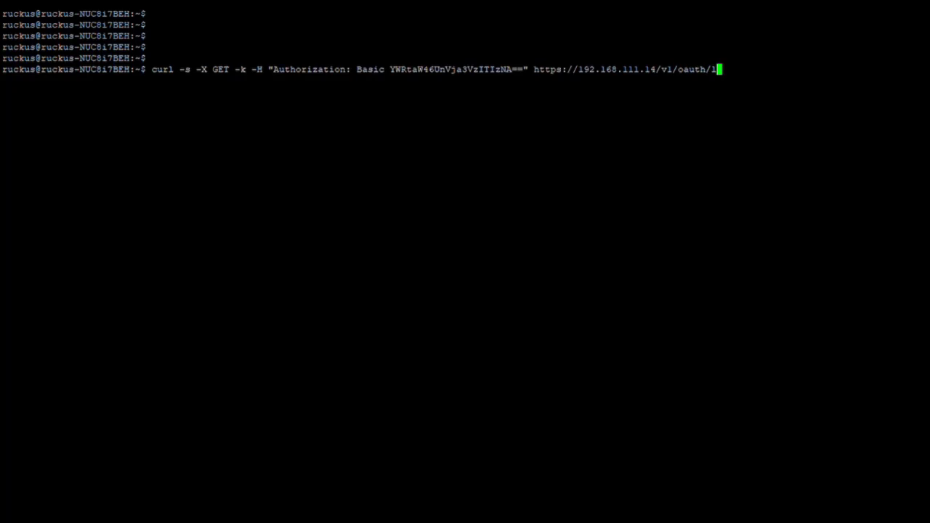
{"action": "type", "text": "ogin"}
{"action": "key", "text": "Return"}
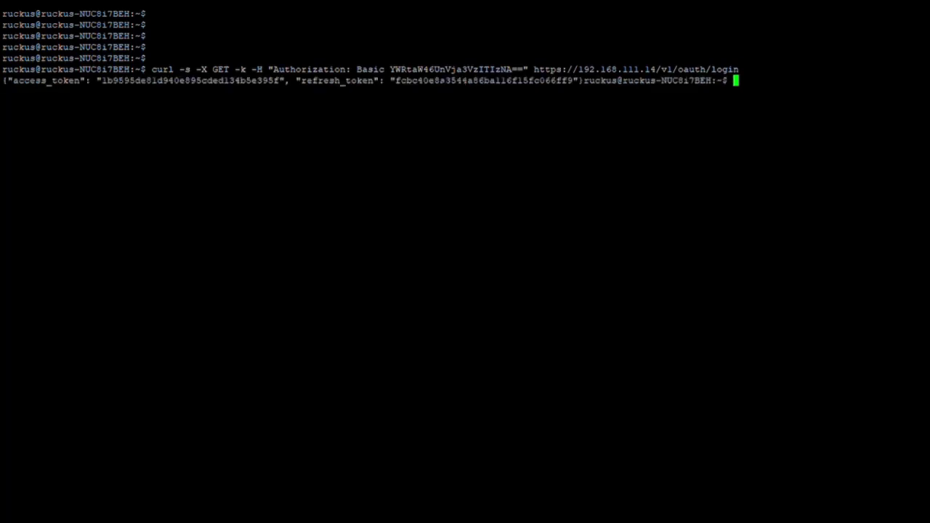
Select the returned JSON token line and recall the previous curl login command.
{"action": "key", "text": "Return"}
{"action": "key", "text": "Return"}
{"action": "key", "text": "Return"}
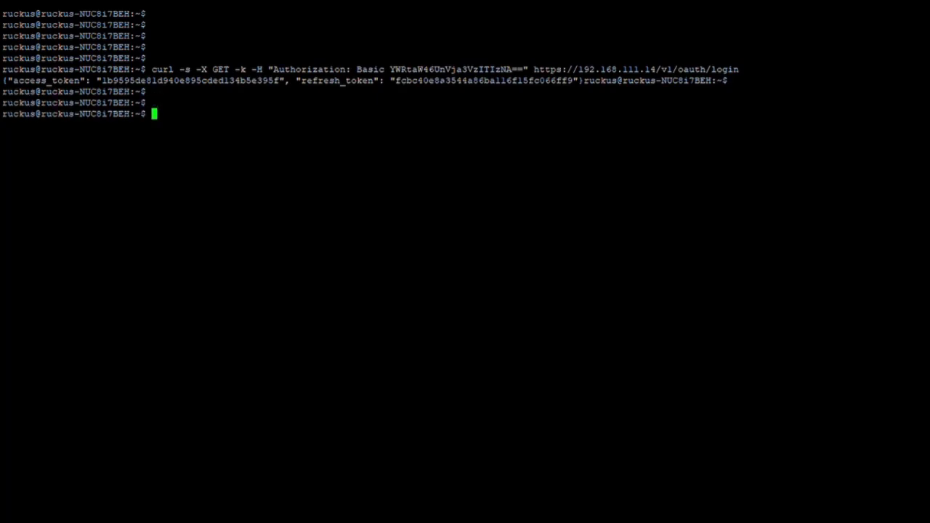
{"action": "left_click_drag", "start_coordinate": [3, 80], "coordinate": [12, 80]}
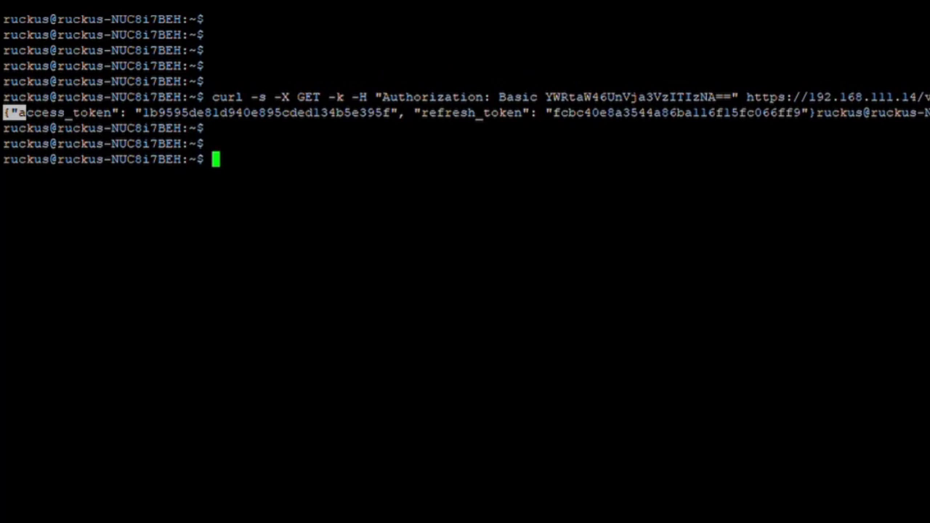
{"action": "left_click_drag", "start_coordinate": [814, 113], "coordinate": [3, 113]}
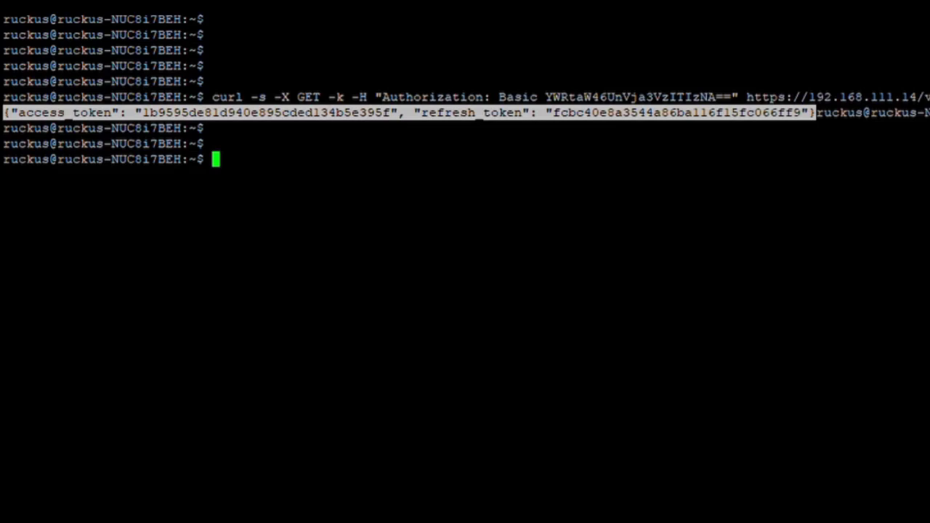
{"action": "key", "text": "Up"}
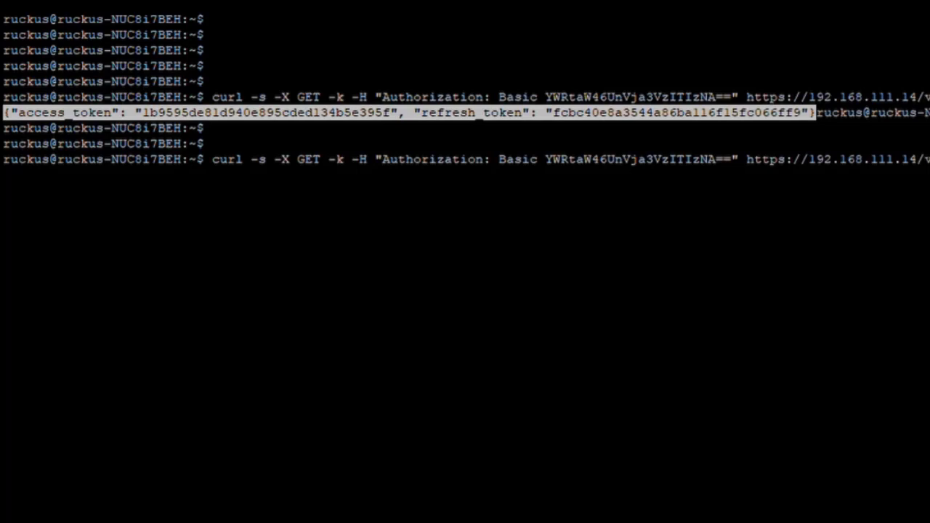
Rerun the login request and select the fresh access_token value from the formatted JSON.
{"action": "key", "text": "Return"}
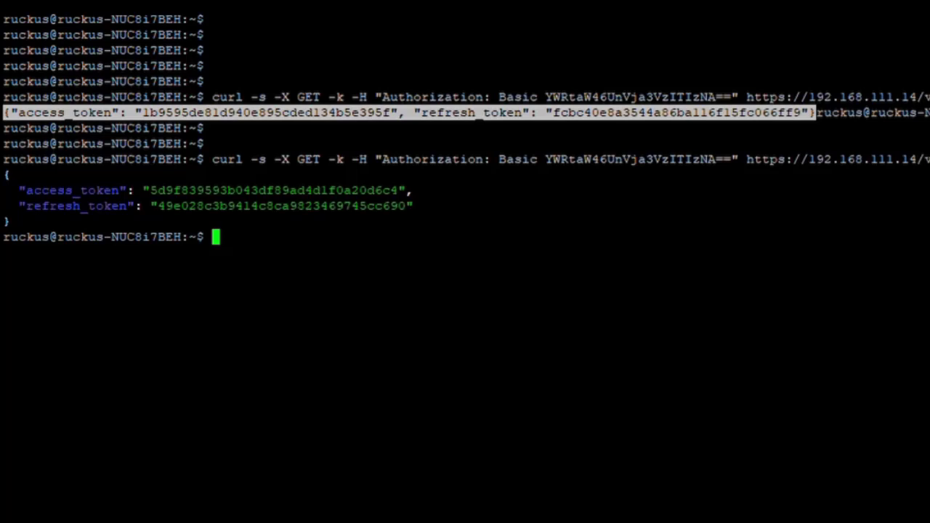
{"action": "left_click_drag", "start_coordinate": [20, 189], "coordinate": [406, 190]}
{"action": "left_click_drag", "start_coordinate": [10, 206], "coordinate": [406, 206]}
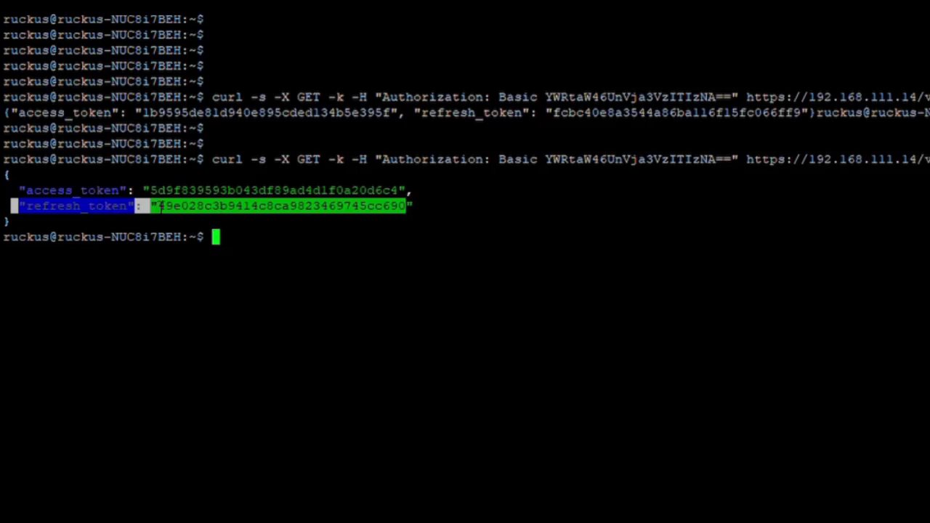
{"action": "left_click_drag", "start_coordinate": [150, 190], "coordinate": [399, 189]}
{"action": "key", "text": "ctrl+c"}
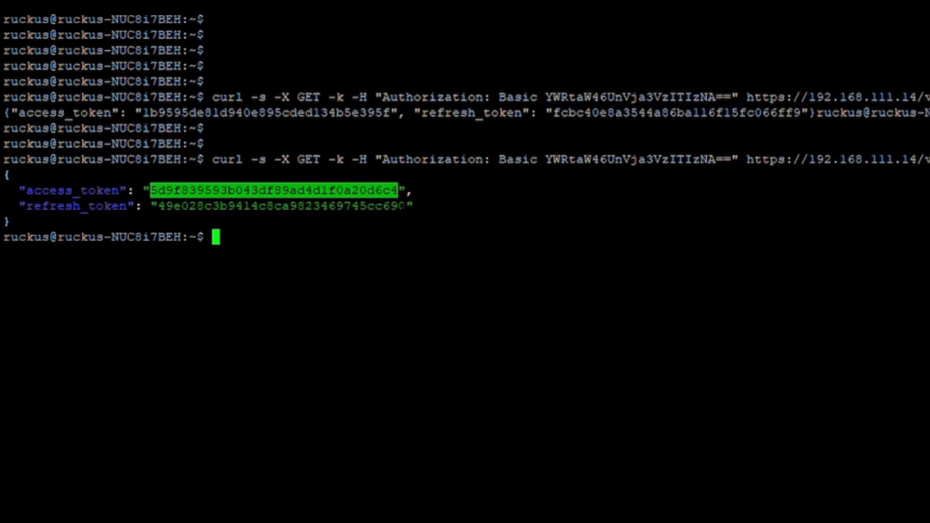
{"action": "key", "text": "alt+Tab"}
{"action": "key", "text": "alt+Tab"}
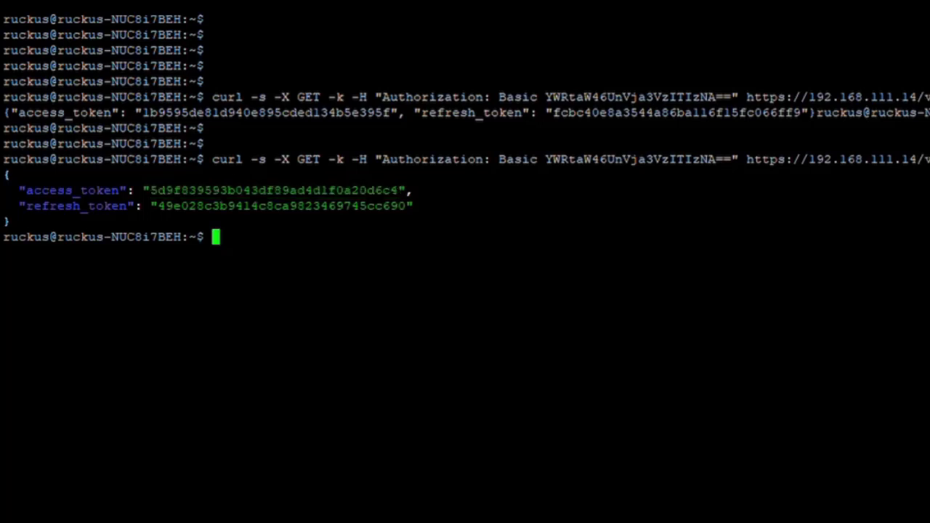
{"action": "key", "text": "Return"}
{"action": "key", "text": "Return"}
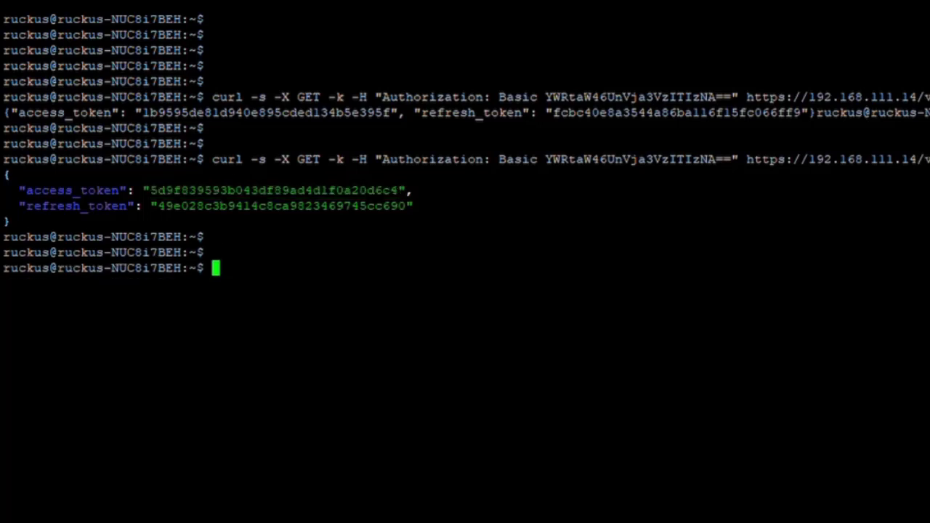
{"action": "key", "text": "Return"}
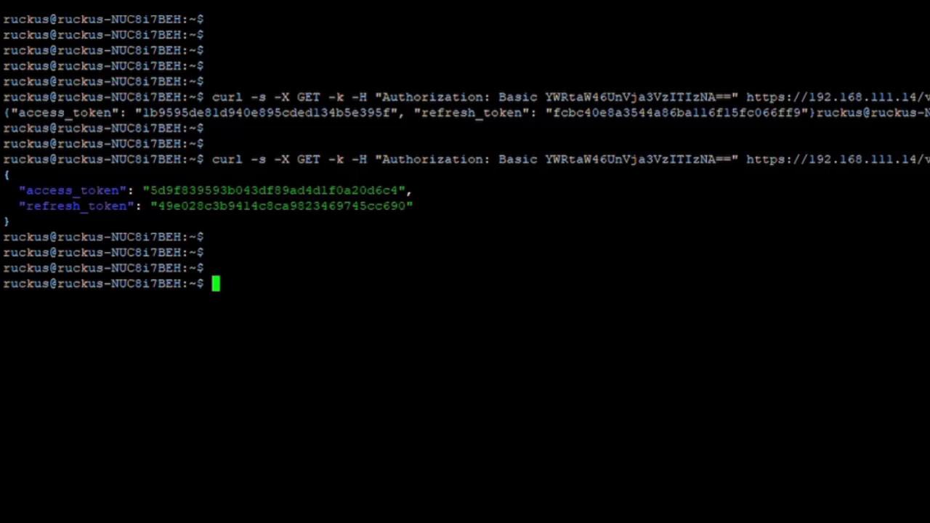
{"action": "type", "text": "curl -s "}
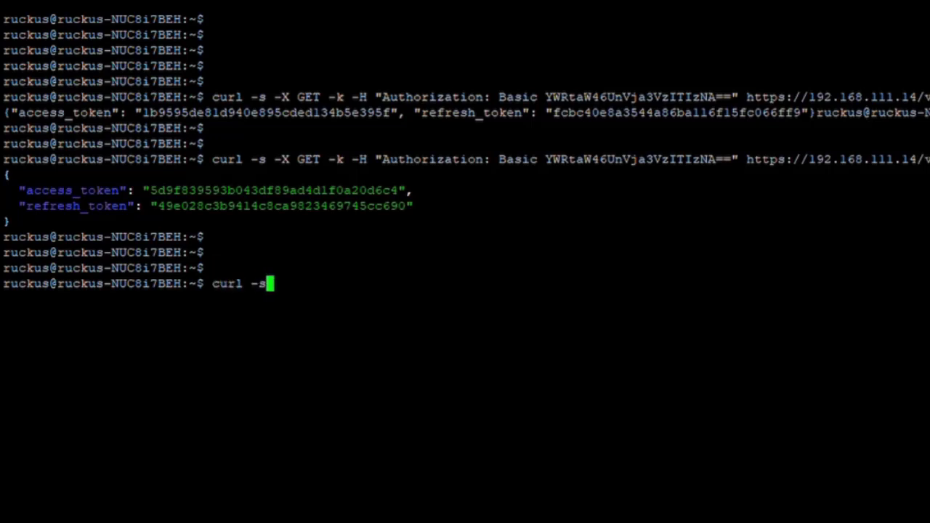
{"action": "type", "text": "-X GET "}
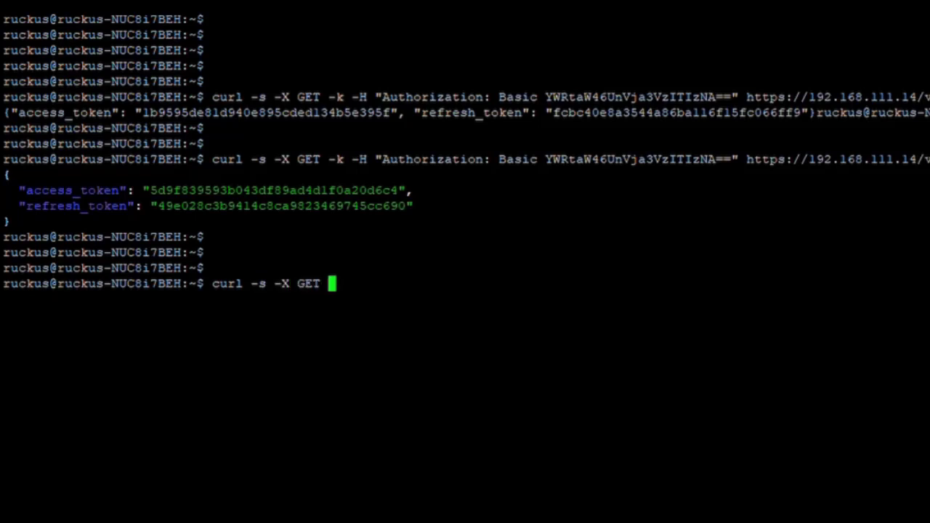
{"action": "type", "text": "-k -H \"\""}
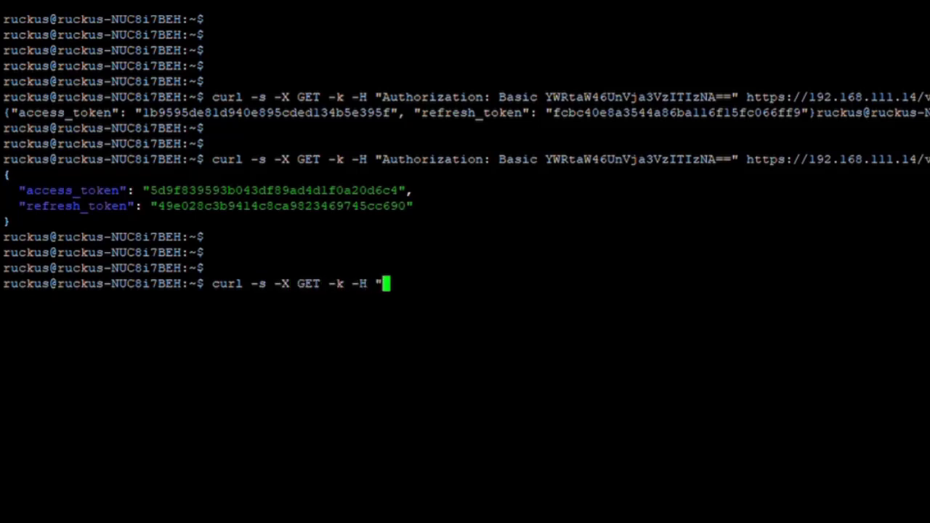
{"action": "key", "text": "Left"}
{"action": "type", "text": "Authorization:"}
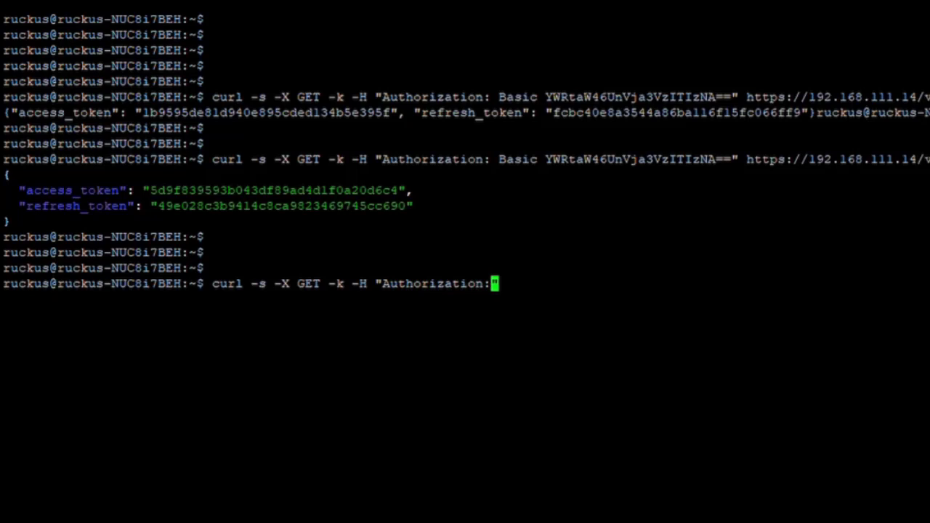
{"action": "type", "text": " Token"}
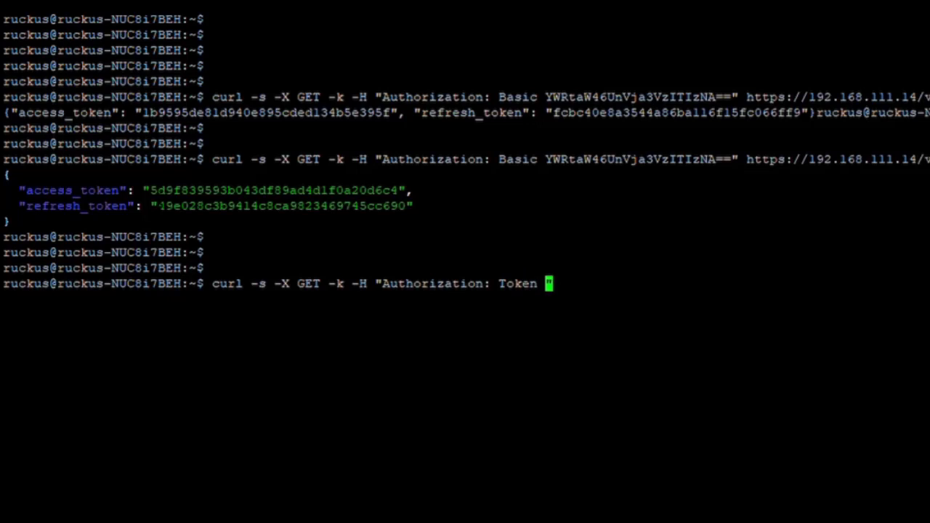
{"action": "left_click_drag", "start_coordinate": [150, 190], "coordinate": [399, 190]}
{"action": "key", "text": "shift+Insert"}
{"action": "key", "text": "Right"}
{"action": "type", "text": "http"}
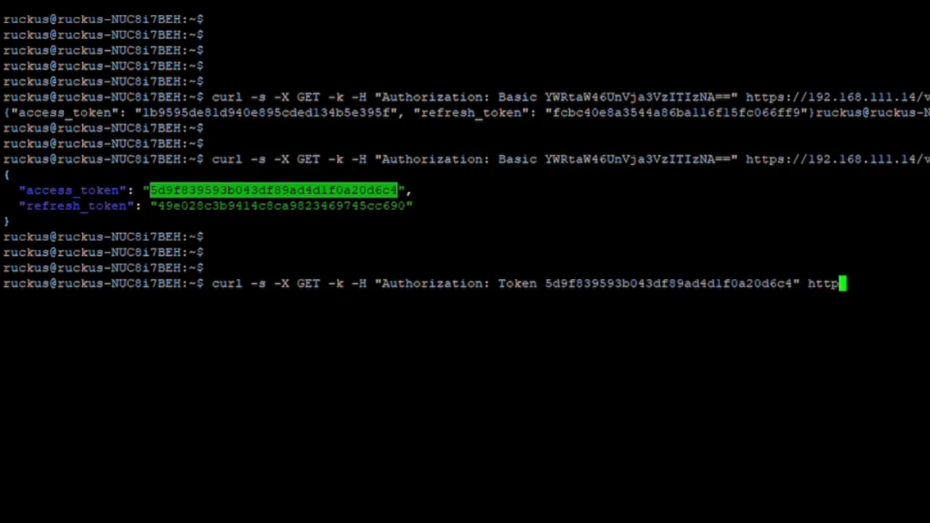
{"action": "type", "text": "s://192.168.111.14"}
{"action": "type", "text": "/"}
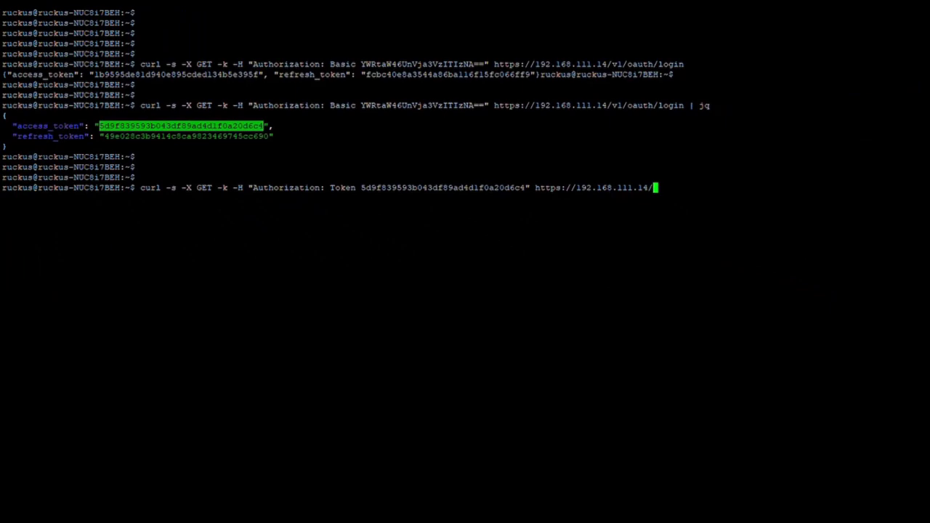
{"action": "type", "text": "app/v1/device"}
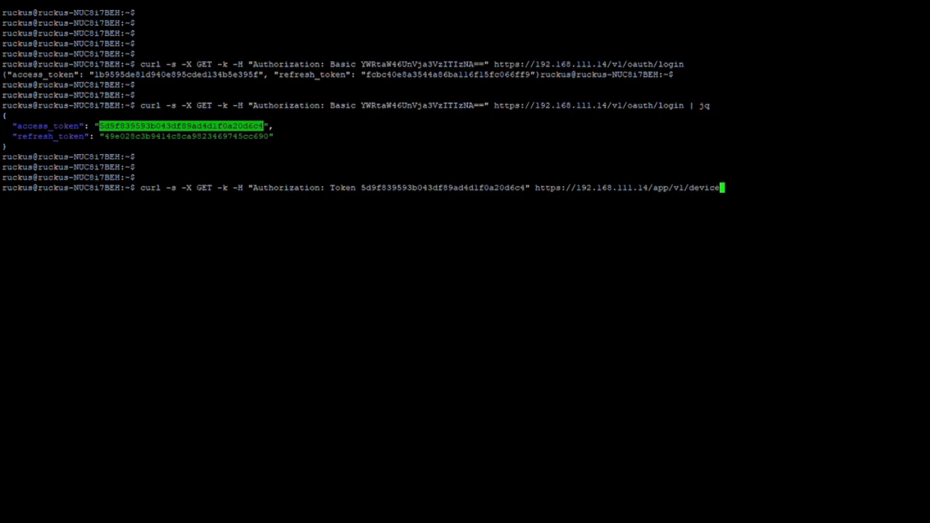